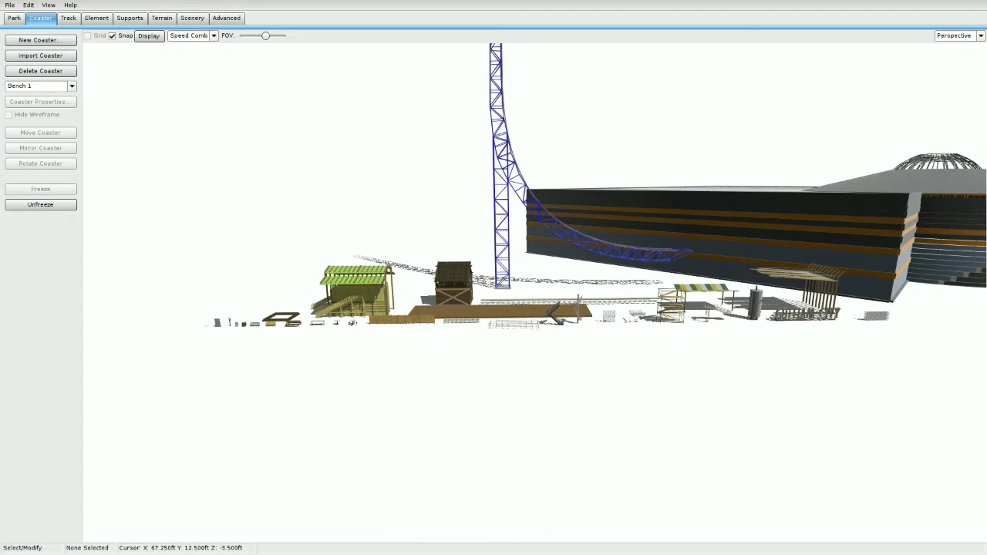
# Import the Box Staircase coaster from the park file BA7's Support Scenery Pack.nl2park.
pyautogui.scroll(3, 533, 293)
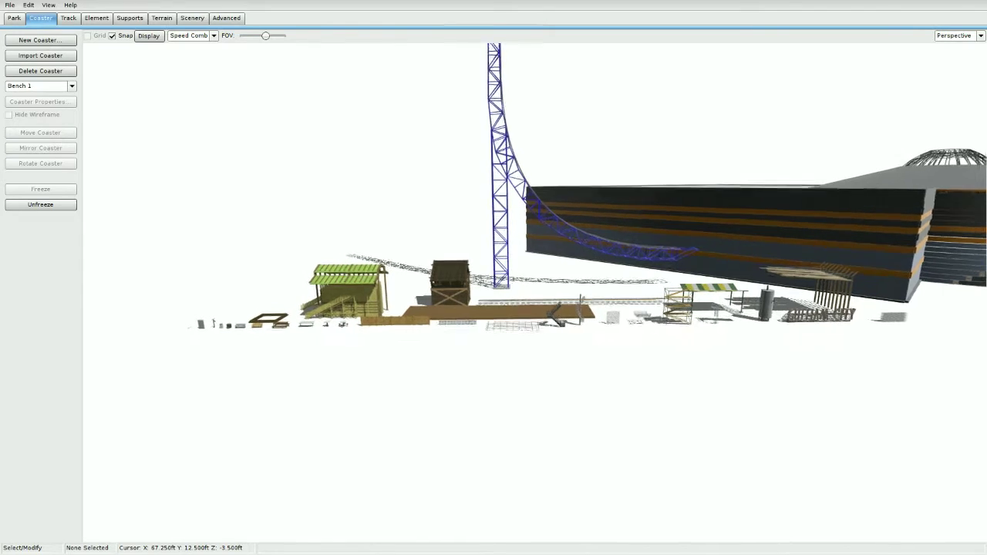
pyautogui.moveTo(493, 277); pyautogui.dragTo(593, 316, button='right')
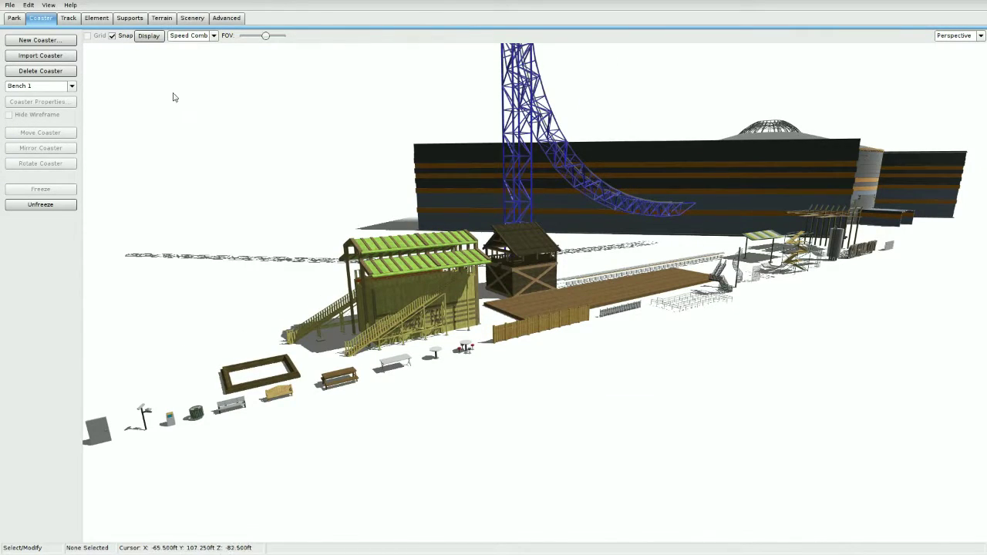
pyautogui.click(72, 55)
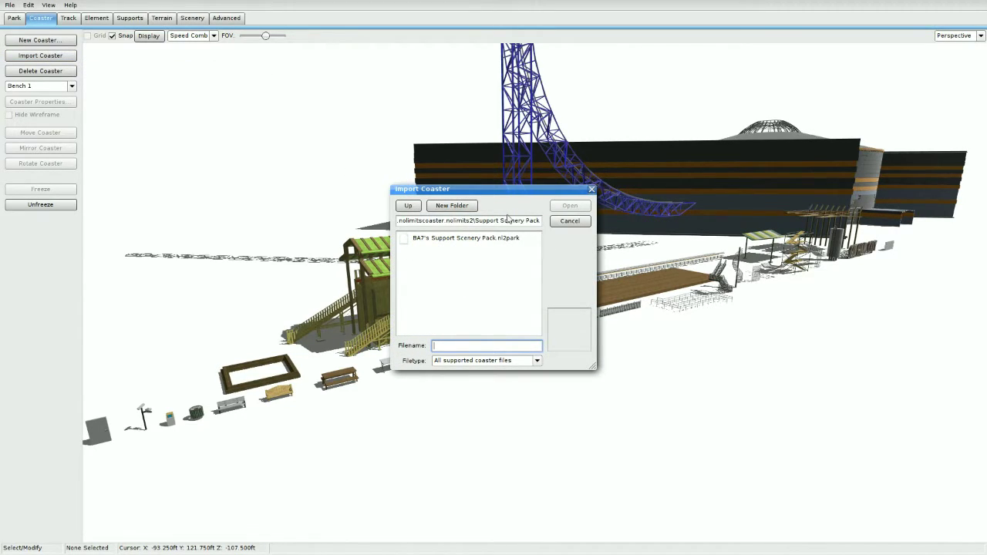
pyautogui.click(463, 240)
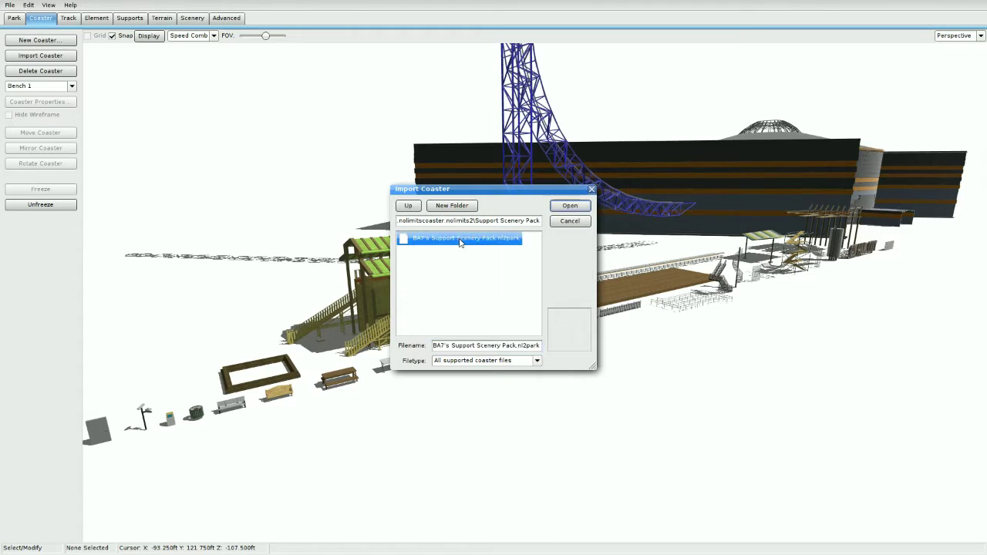
pyautogui.click(570, 206)
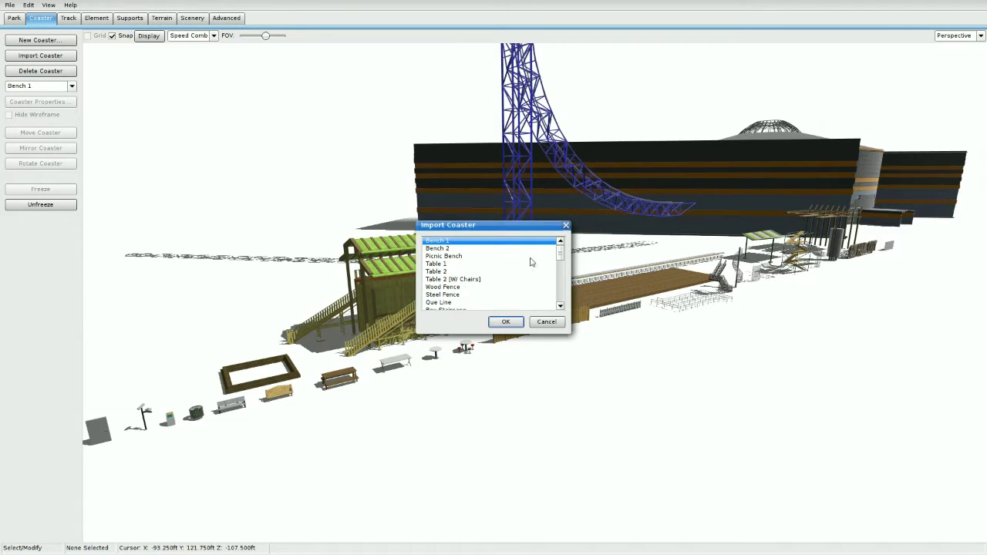
pyautogui.moveTo(559, 258)
pyautogui.mouseDown()
pyautogui.moveTo(558, 298)
pyautogui.moveTo(567, 266)
pyautogui.mouseUp()
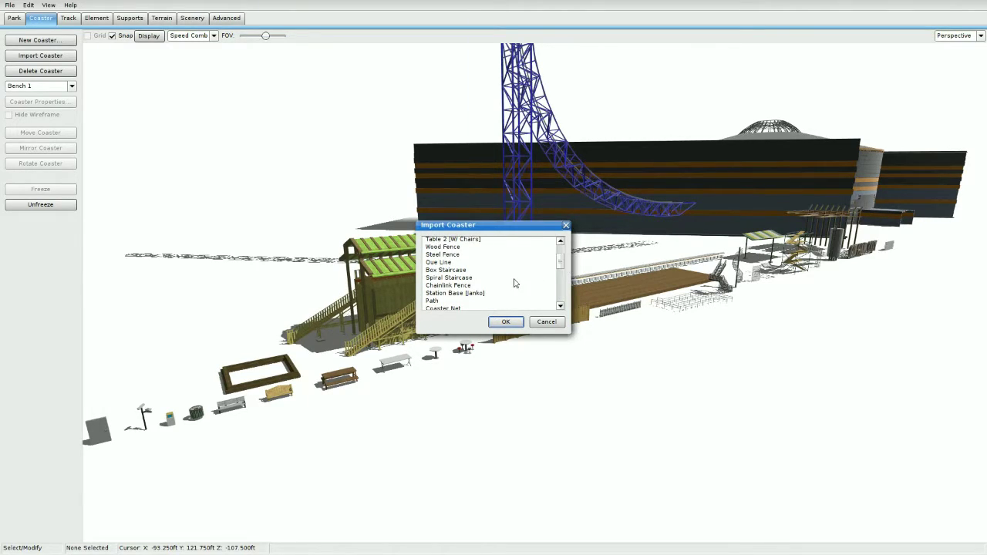
pyautogui.click(449, 272)
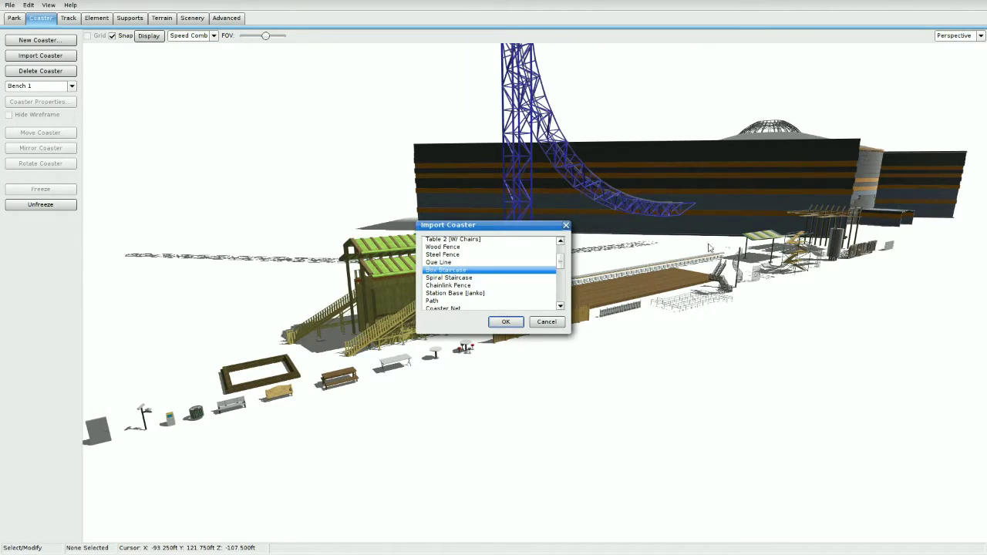
pyautogui.click(512, 323)
# Move the imported box staircase away from the original, to the open ground beyond the spiral staircase.
pyautogui.moveTo(700, 283); pyautogui.dragTo(532, 308, button='right')
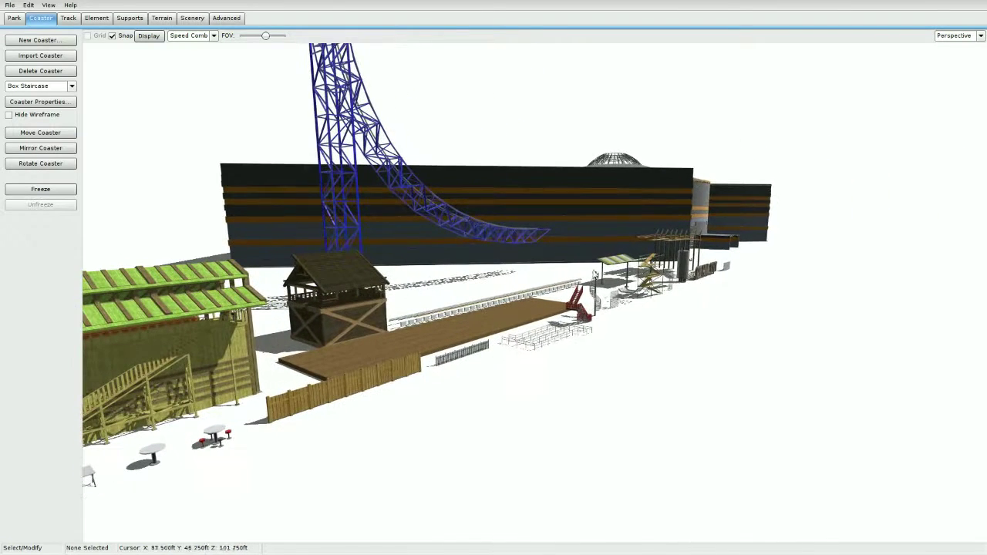
pyautogui.click(595, 275)
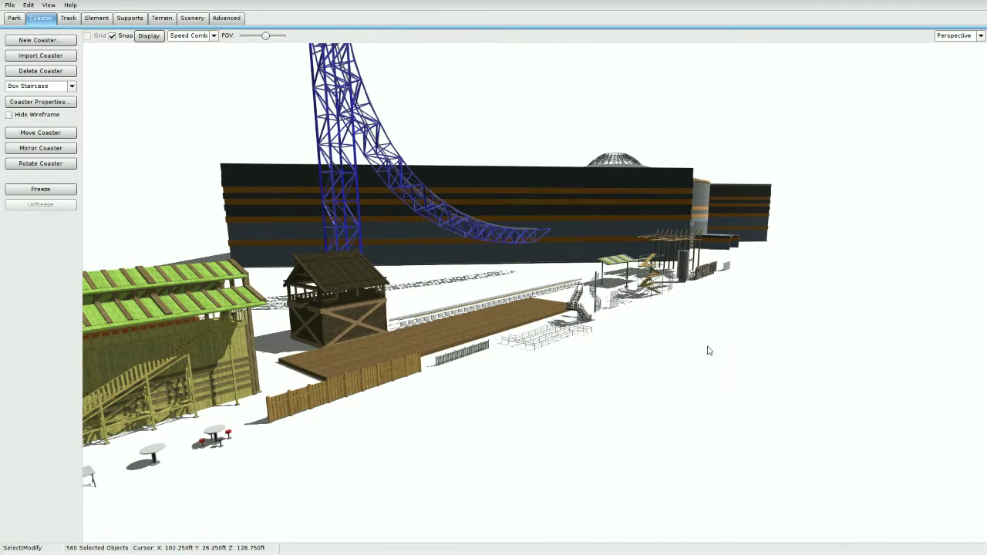
pyautogui.scroll(5, 658, 342)
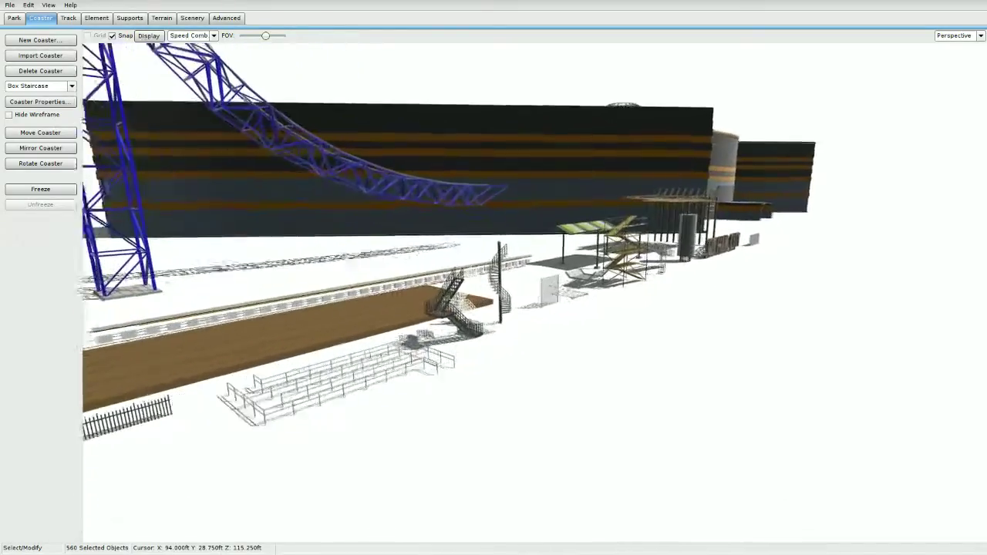
pyautogui.scroll(8, 661, 341)
pyautogui.moveTo(463, 336); pyautogui.dragTo(836, 249)
pyautogui.moveTo(836, 248); pyautogui.dragTo(493, 293, button='middle')
pyautogui.moveTo(494, 293); pyautogui.dragTo(443, 298)
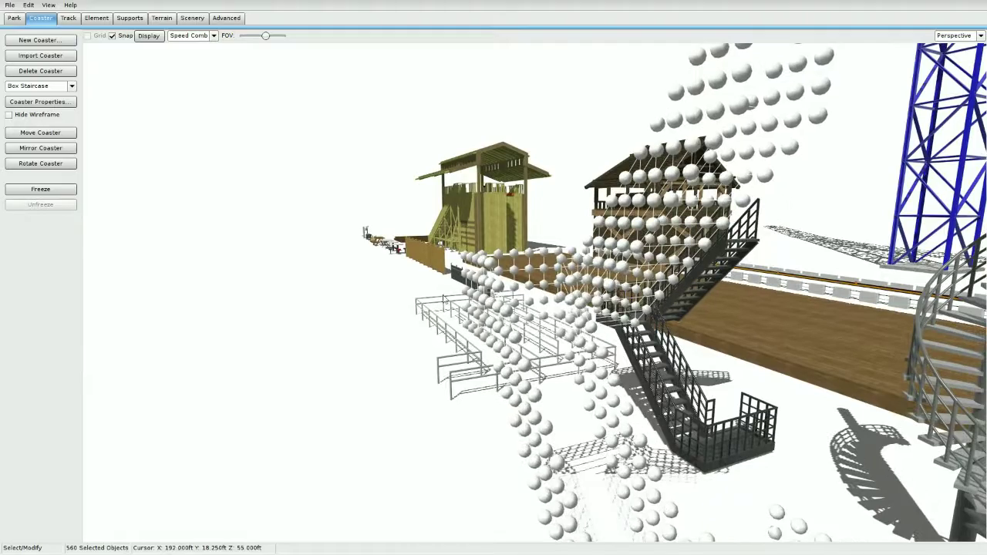
pyautogui.moveTo(444, 299); pyautogui.dragTo(388, 294, button='right')
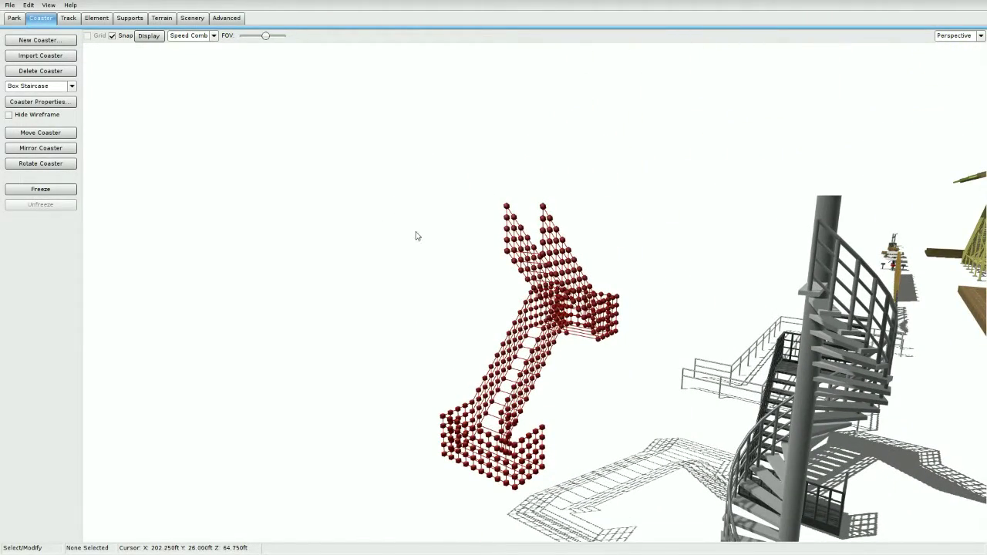
# Examine the moved staircase's nodes and beams, and how the round table with stools sits on the ground.
pyautogui.scroll(2, 414, 236)
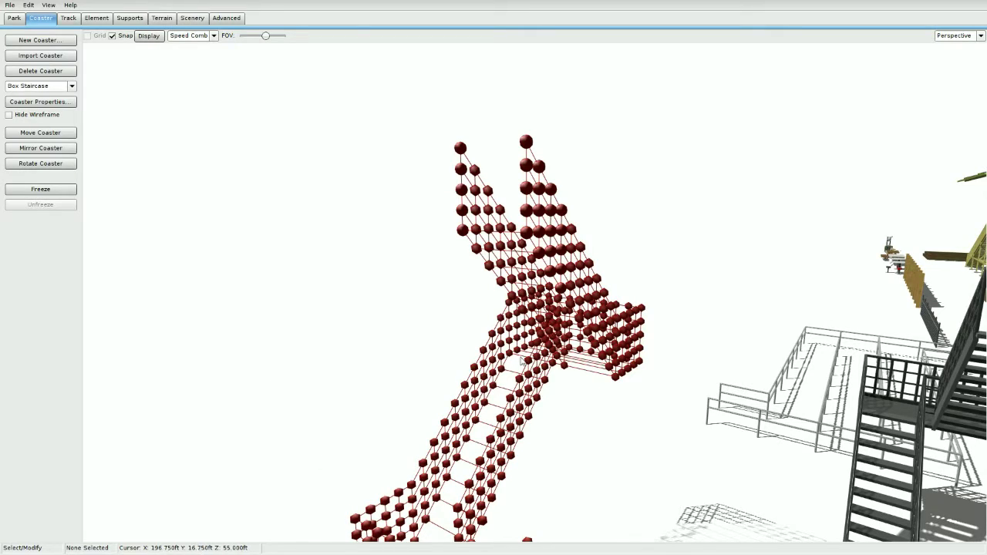
pyautogui.click(465, 463)
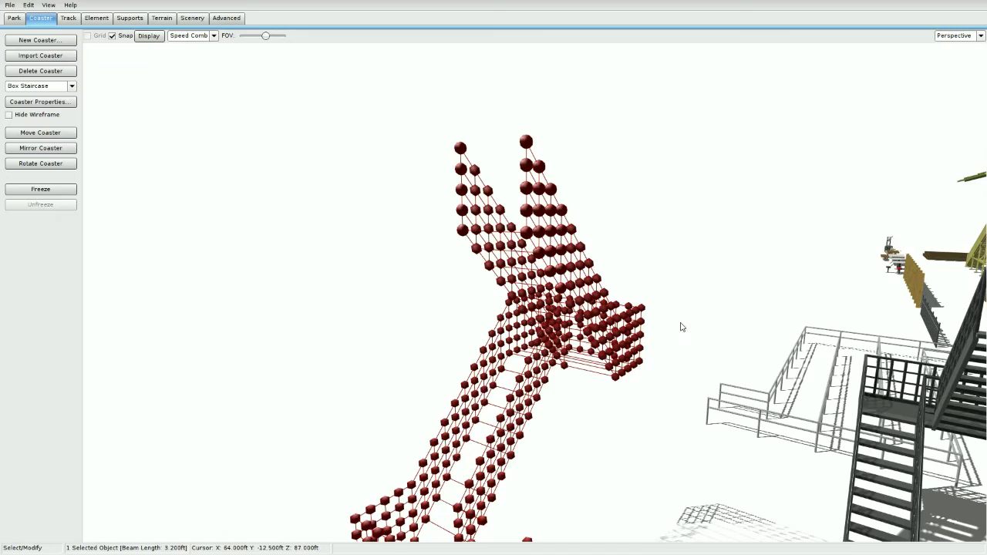
pyautogui.scroll(4, 680, 324)
pyautogui.scroll(-7, 680, 325)
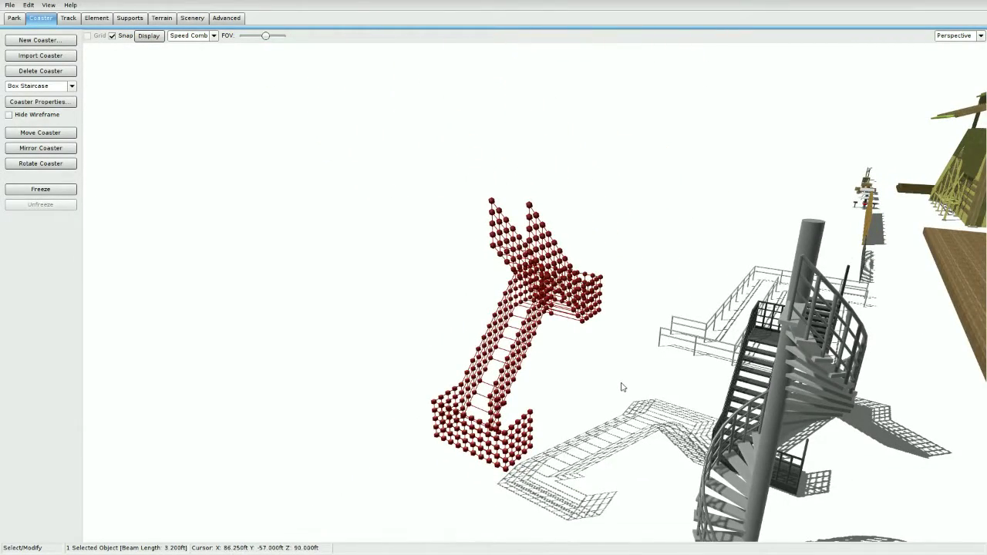
pyautogui.moveTo(623, 386); pyautogui.dragTo(623, 386, button='right')
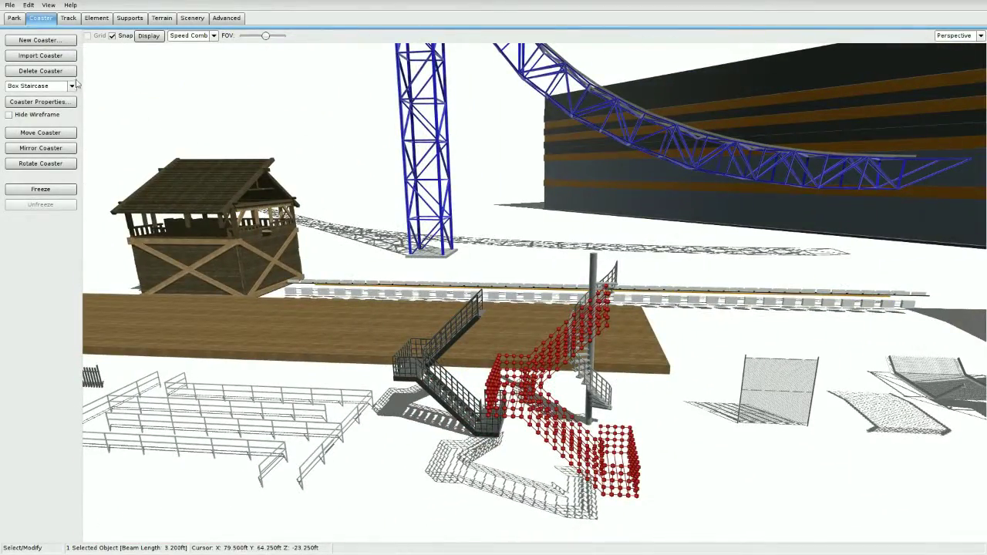
pyautogui.moveTo(396, 217); pyautogui.dragTo(396, 217, button='right')
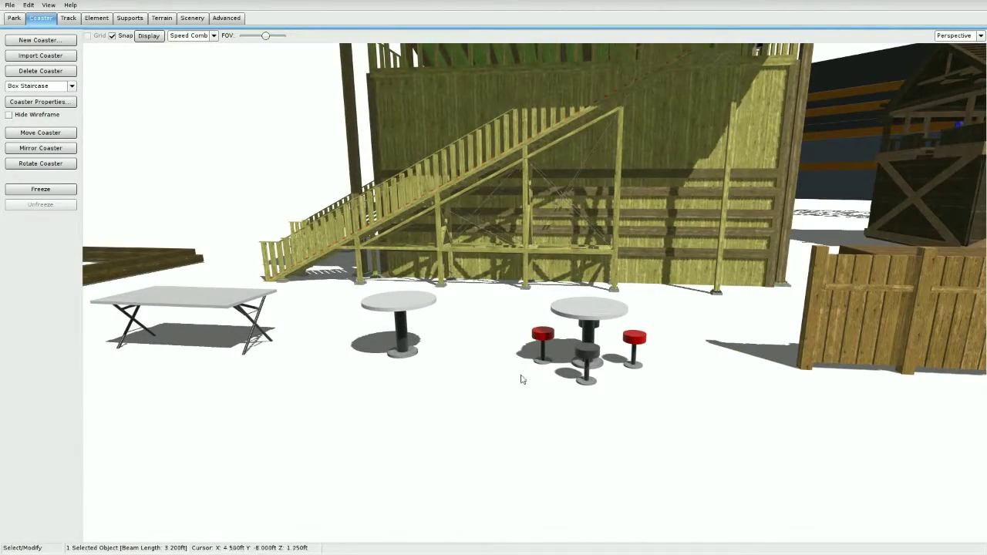
pyautogui.moveTo(522, 379); pyautogui.dragTo(522, 378, button='right')
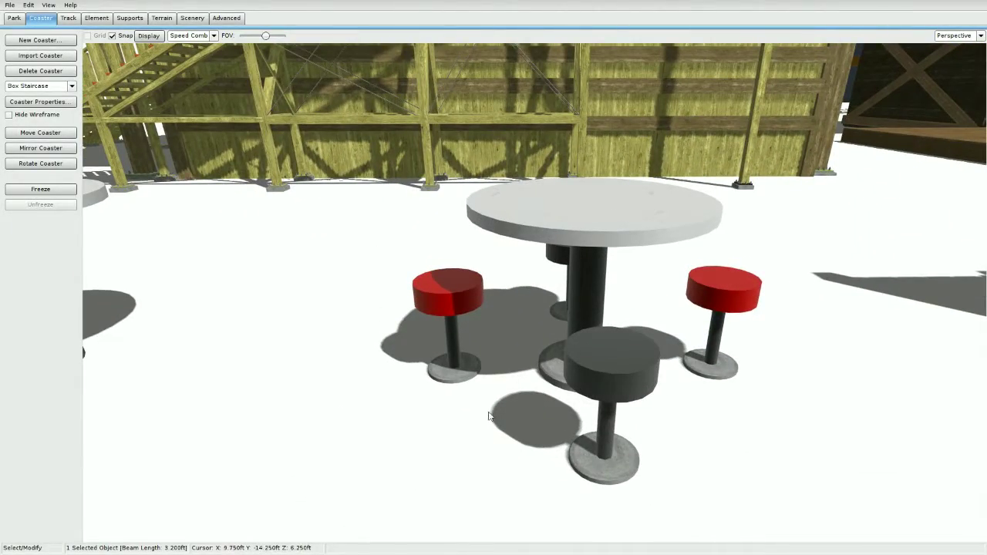
pyautogui.moveTo(491, 416); pyautogui.dragTo(490, 413, button='right')
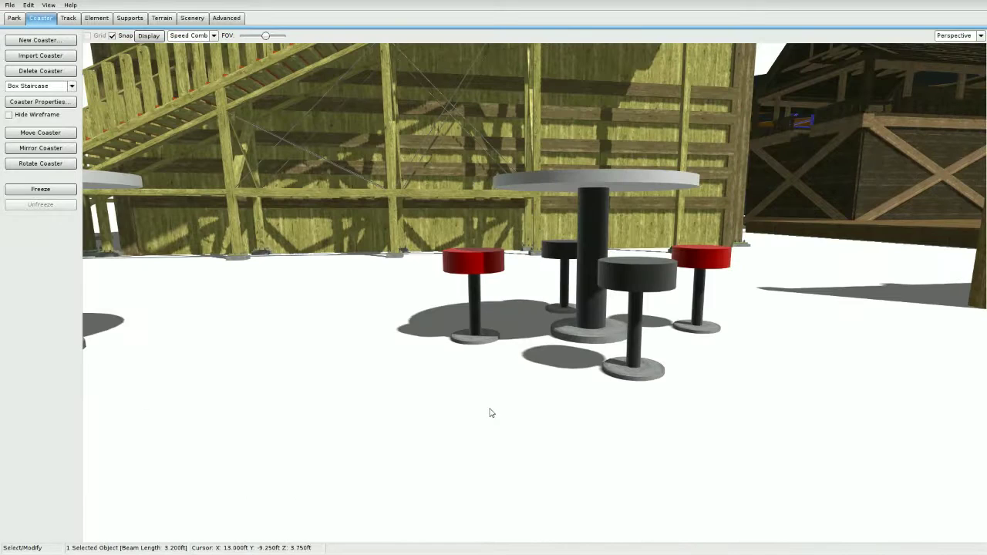
pyautogui.click(160, 18)
pyautogui.click(74, 149)
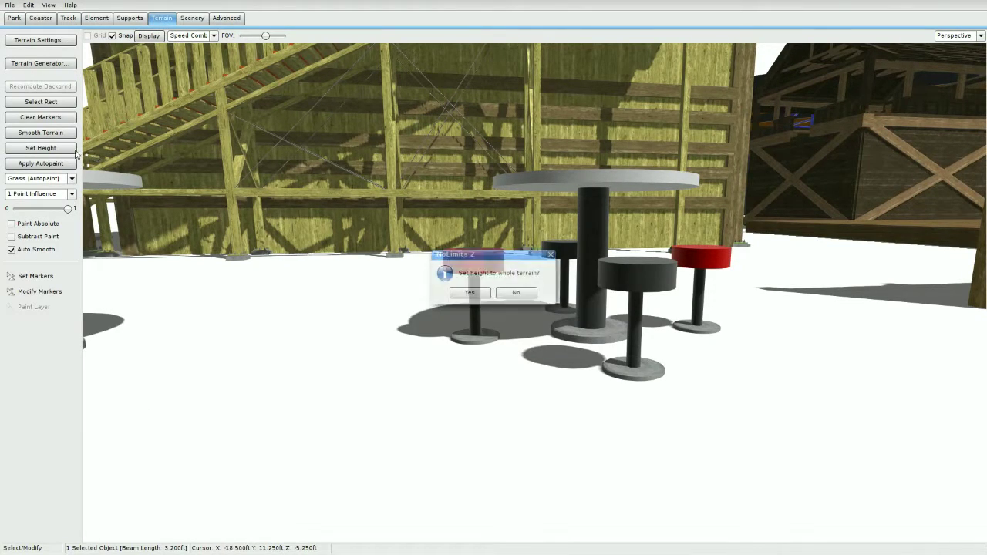
pyautogui.click(480, 292)
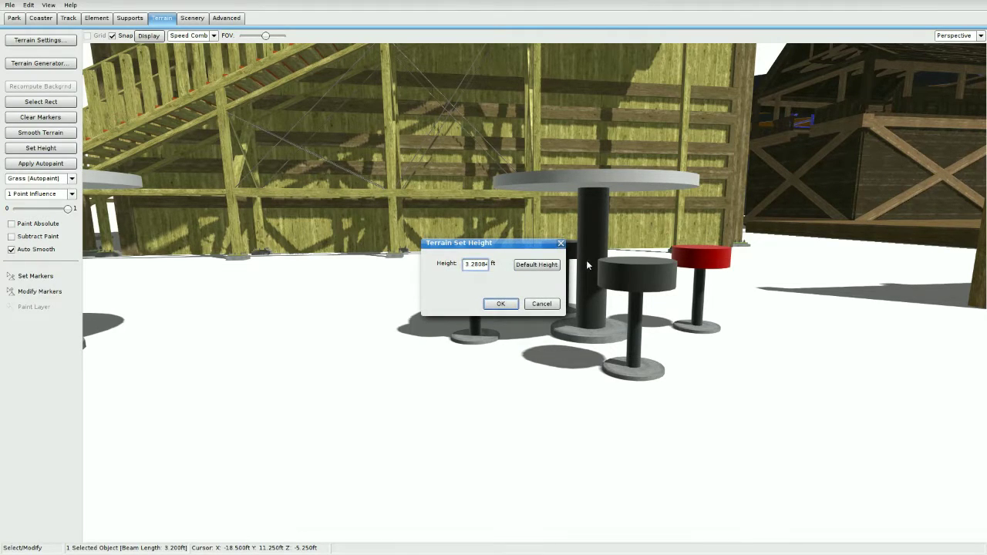
pyautogui.click(549, 307)
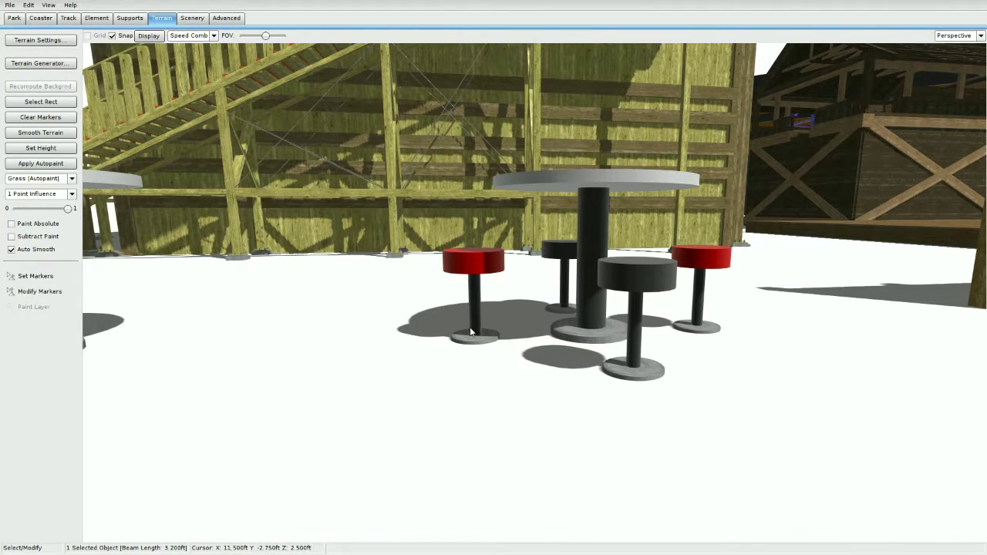
# Examine the pack's scenery, from the tables past the indoor park building to the wood and steel fences.
pyautogui.press('s')
pyautogui.moveTo(690, 353)
pyautogui.mouseDown(button='right')
pyautogui.moveTo(586, 351)
pyautogui.moveTo(678, 354)
pyautogui.mouseUp(button='right')
pyautogui.press('w')
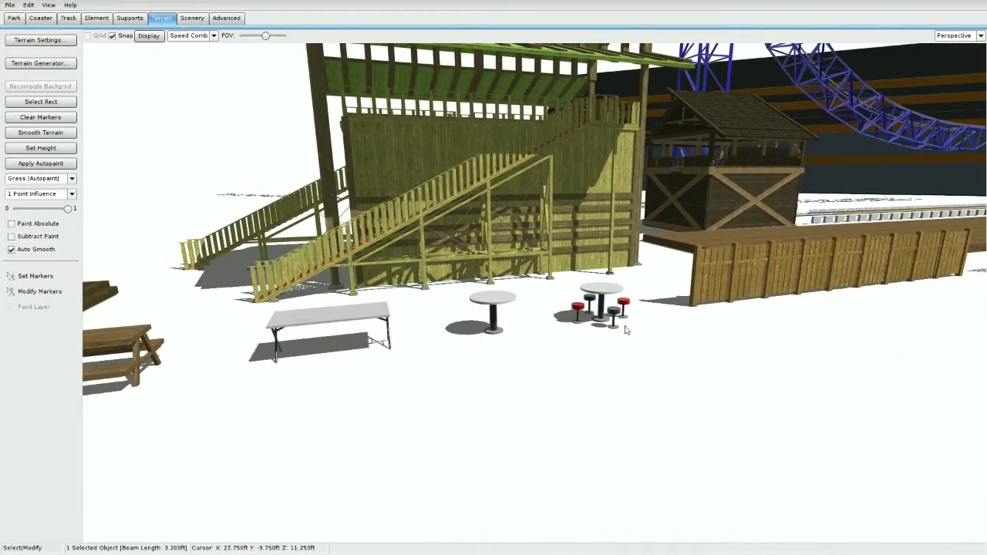
pyautogui.moveTo(626, 330); pyautogui.dragTo(918, 297, button='right')
pyautogui.press('w')
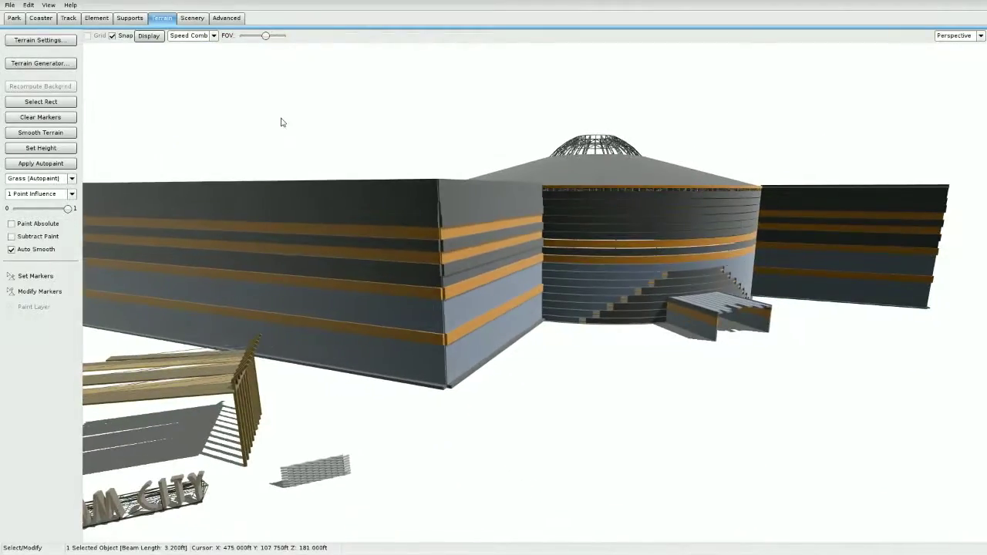
pyautogui.moveTo(257, 108); pyautogui.dragTo(915, 459)
pyautogui.press('w')
pyautogui.moveTo(914, 460); pyautogui.dragTo(975, 416, button='right')
pyautogui.press('w')
pyautogui.press('w')
pyautogui.moveTo(532, 308)
pyautogui.mouseDown(button='right')
pyautogui.moveTo(887, 312)
pyautogui.moveTo(539, 294)
pyautogui.mouseUp(button='right')
pyautogui.press('s')
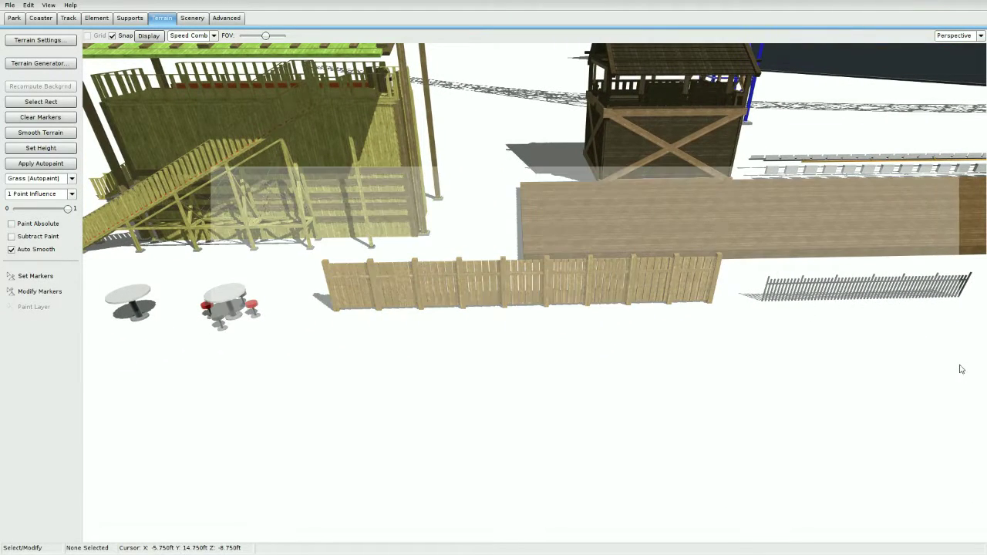
# Make Steel Fence the active coaster and unfreeze it for editing.
pyautogui.click(41, 18)
pyautogui.click(56, 87)
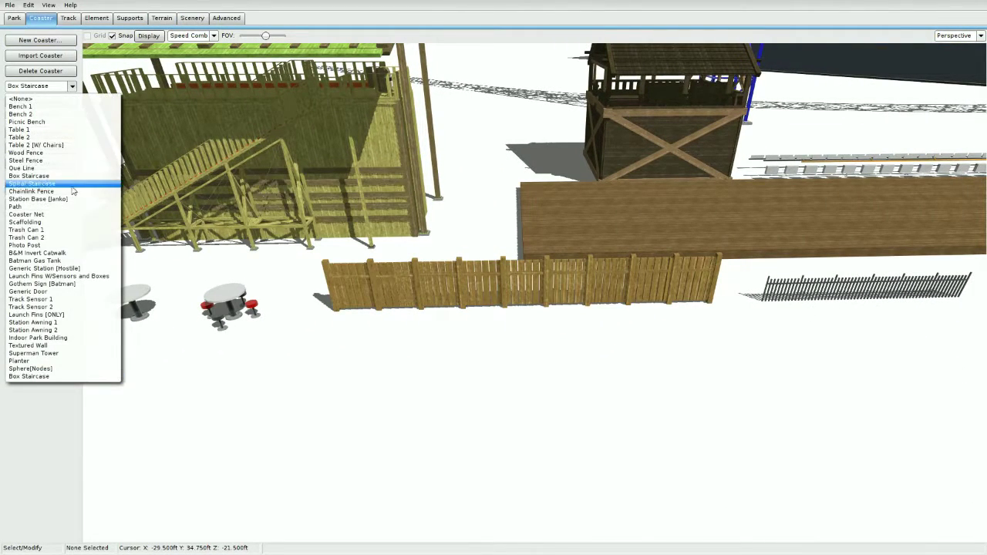
pyautogui.click(45, 159)
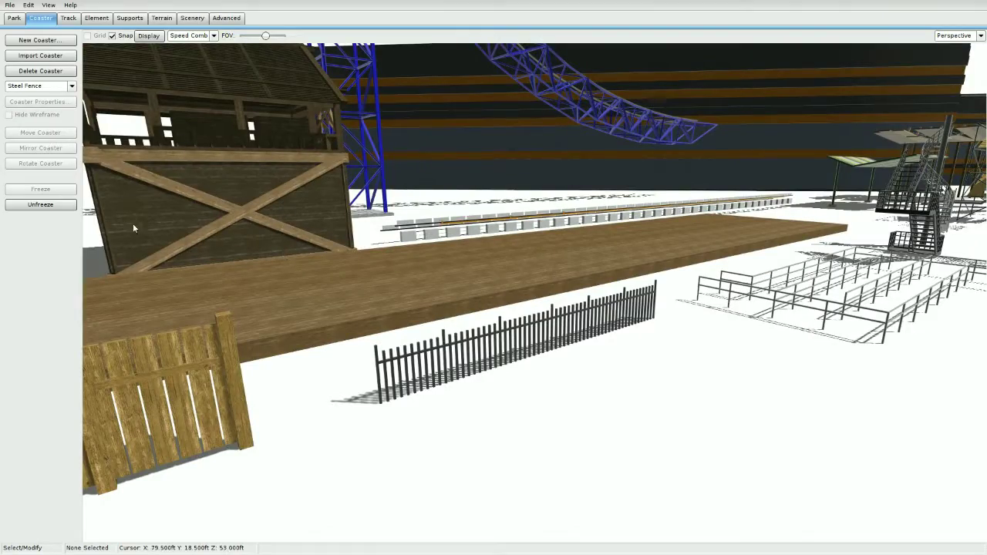
pyautogui.click(40, 204)
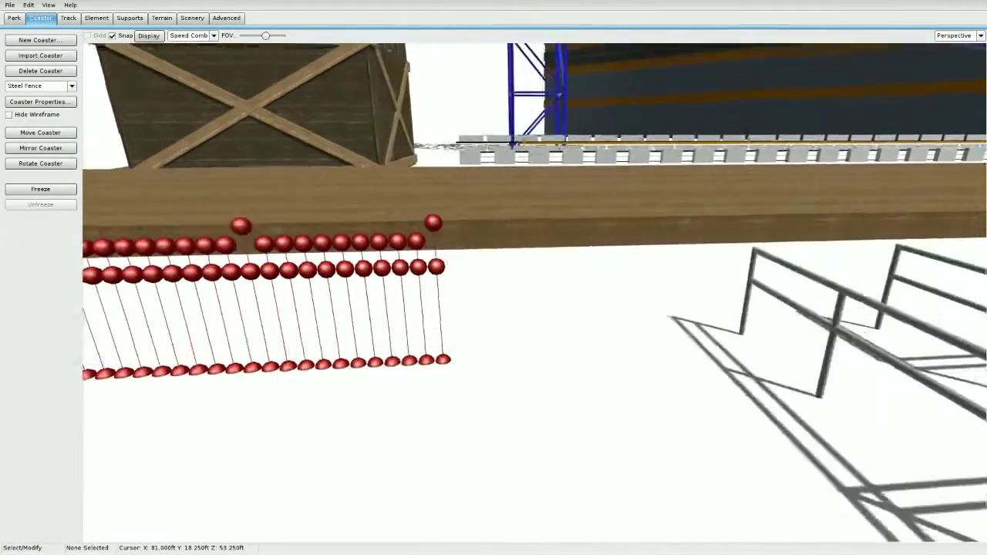
# Lower four protruding top nodes of the steel fence to line up with the neighbouring picket nodes.
pyautogui.moveTo(390, 247)
pyautogui.mouseDown(button='right')
pyautogui.moveTo(417, 247)
pyautogui.moveTo(390, 247)
pyautogui.mouseUp(button='right')
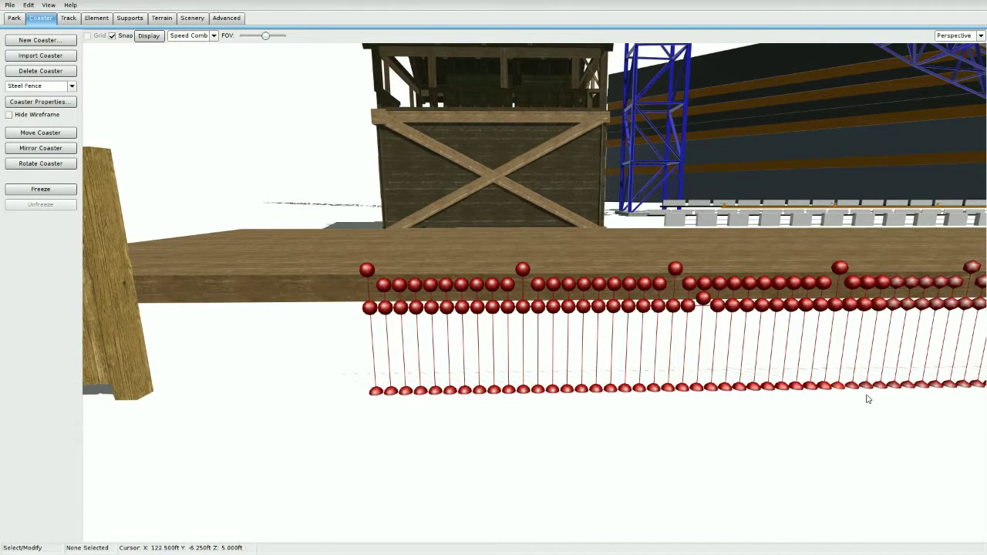
pyautogui.moveTo(588, 283)
pyautogui.mouseDown(button='right')
pyautogui.moveTo(636, 283)
pyautogui.moveTo(594, 283)
pyautogui.mouseUp(button='right')
pyautogui.click(601, 289)
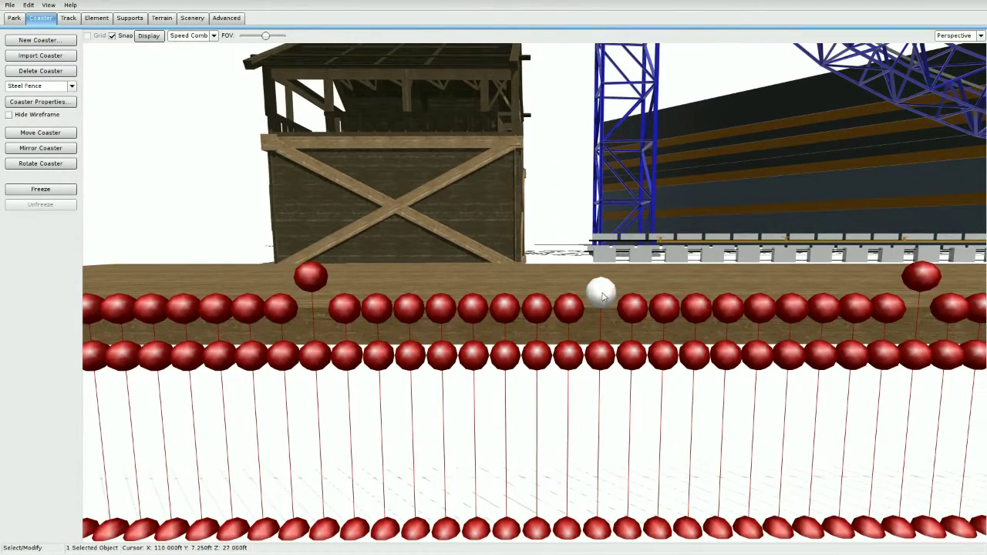
pyautogui.moveTo(603, 295); pyautogui.dragTo(344, 267)
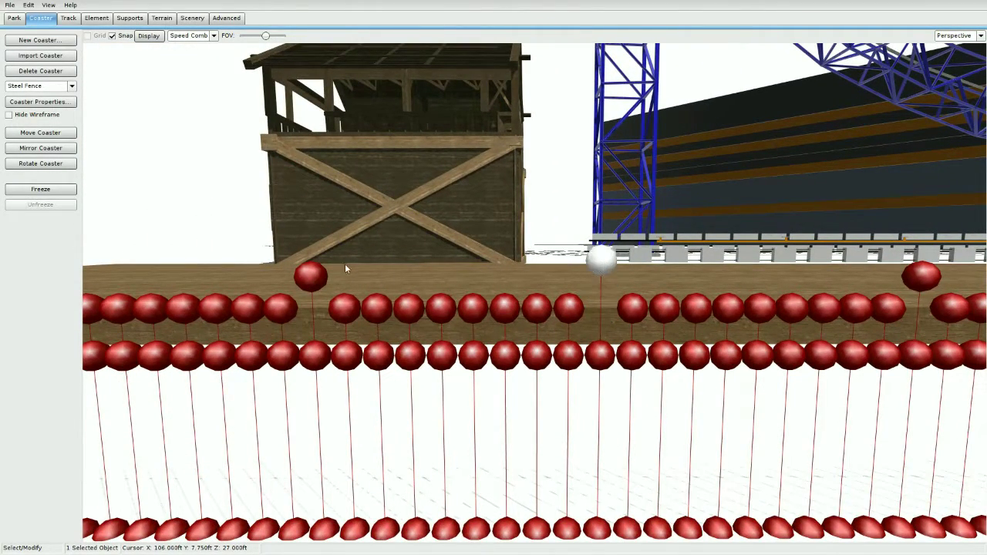
pyautogui.moveTo(597, 262); pyautogui.dragTo(595, 305)
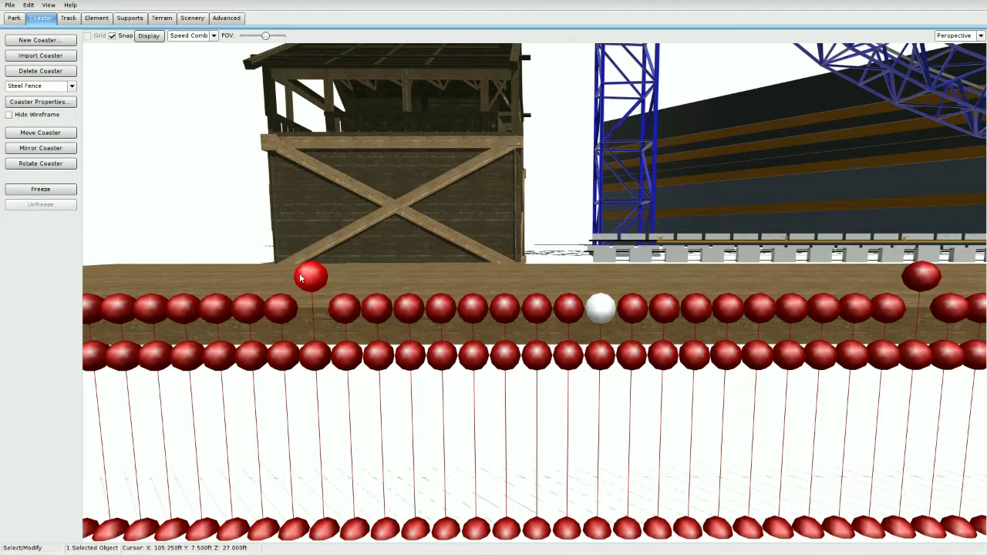
pyautogui.moveTo(304, 276); pyautogui.dragTo(304, 310)
pyautogui.moveTo(304, 310); pyautogui.dragTo(882, 310, button='right')
pyautogui.moveTo(535, 270); pyautogui.dragTo(535, 300)
pyautogui.moveTo(214, 276); pyautogui.dragTo(215, 307)
pyautogui.press('s')
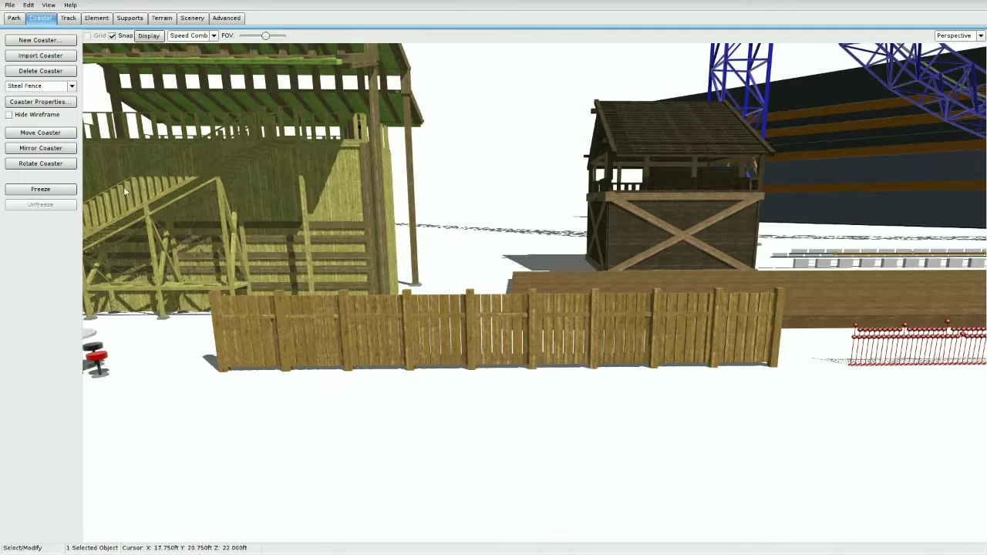
pyautogui.moveTo(106, 183); pyautogui.dragTo(876, 460)
pyautogui.click(874, 449)
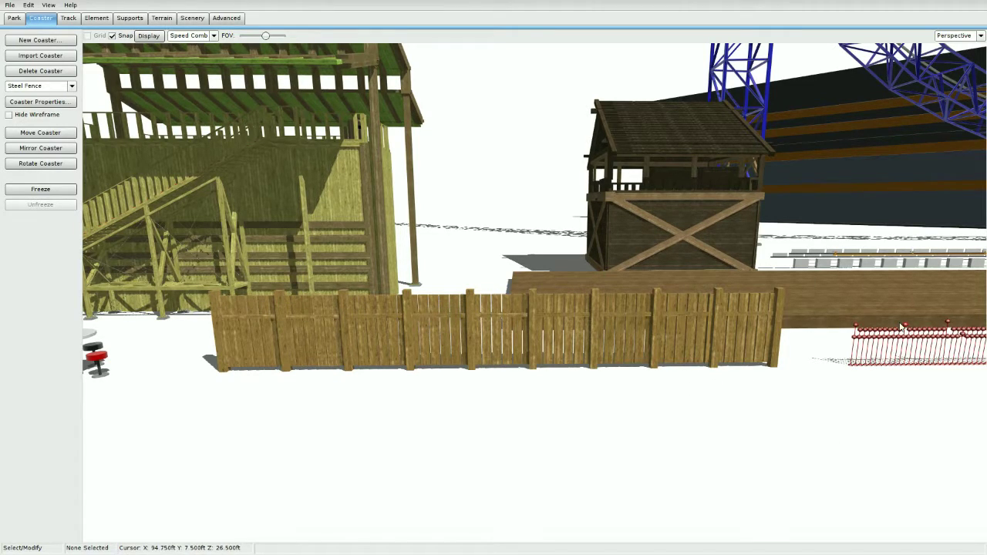
pyautogui.press('w')
pyautogui.moveTo(819, 318); pyautogui.dragTo(2, 399, button='right')
pyautogui.press('s')
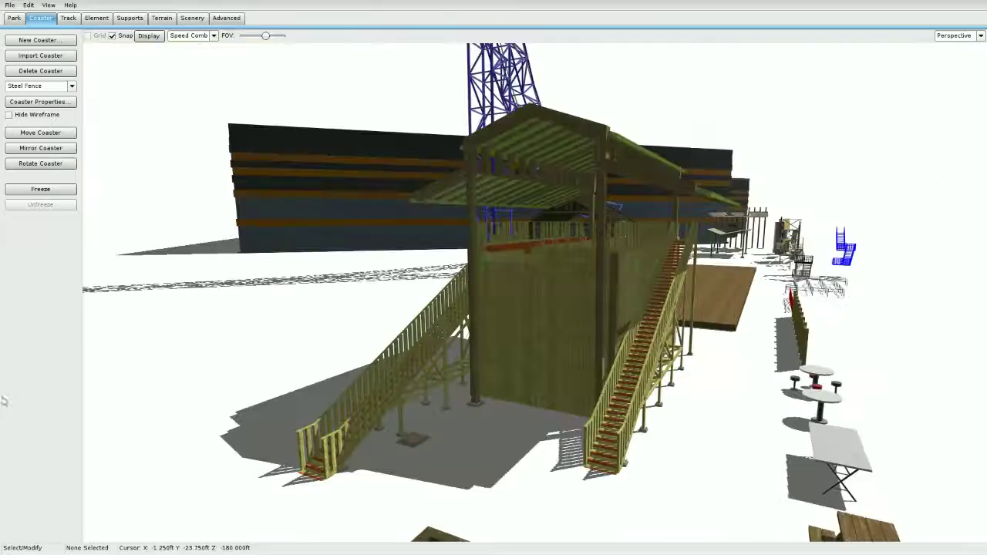
# Box-select the area around the roofed wooden station, and examine its staircases, roof, railings and platform interior.
pyautogui.moveTo(122, 102); pyautogui.dragTo(864, 541)
pyautogui.press('w')
pyautogui.moveTo(863, 541); pyautogui.dragTo(586, 508, button='right')
pyautogui.press('w')
pyautogui.press('s')
pyautogui.press('a')
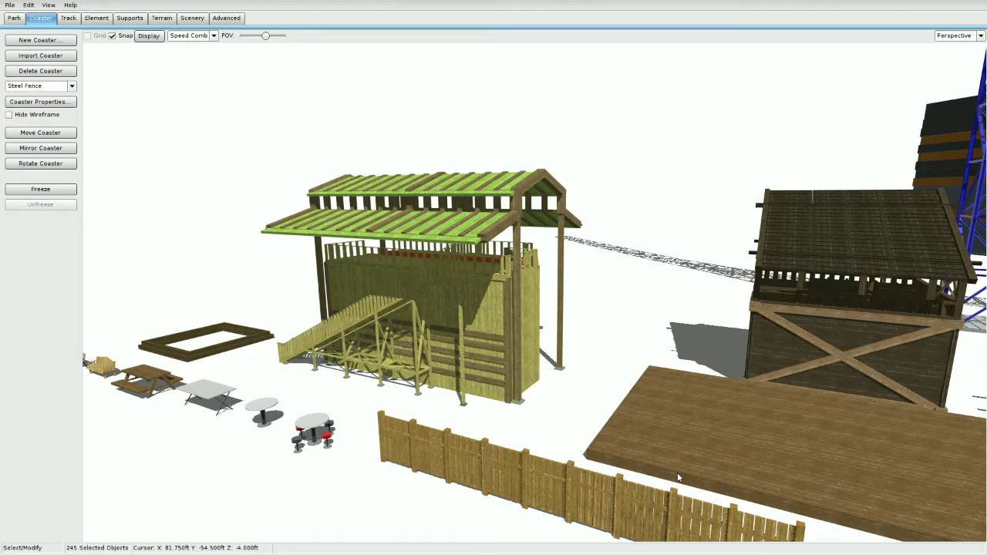
pyautogui.press('w')
pyautogui.moveTo(666, 468); pyautogui.dragTo(763, 451, button='right')
pyautogui.press('s')
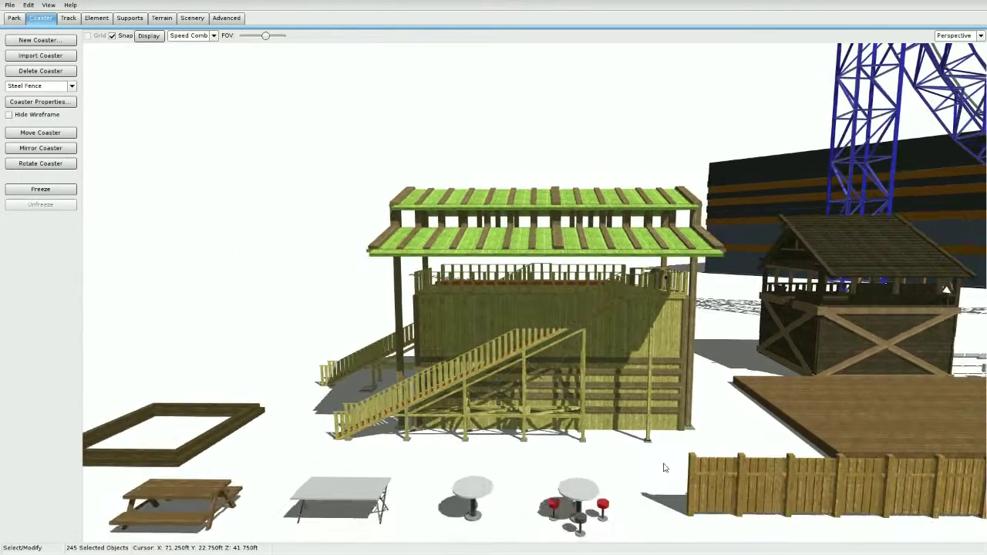
pyautogui.moveTo(442, 396); pyautogui.dragTo(442, 396, button='right')
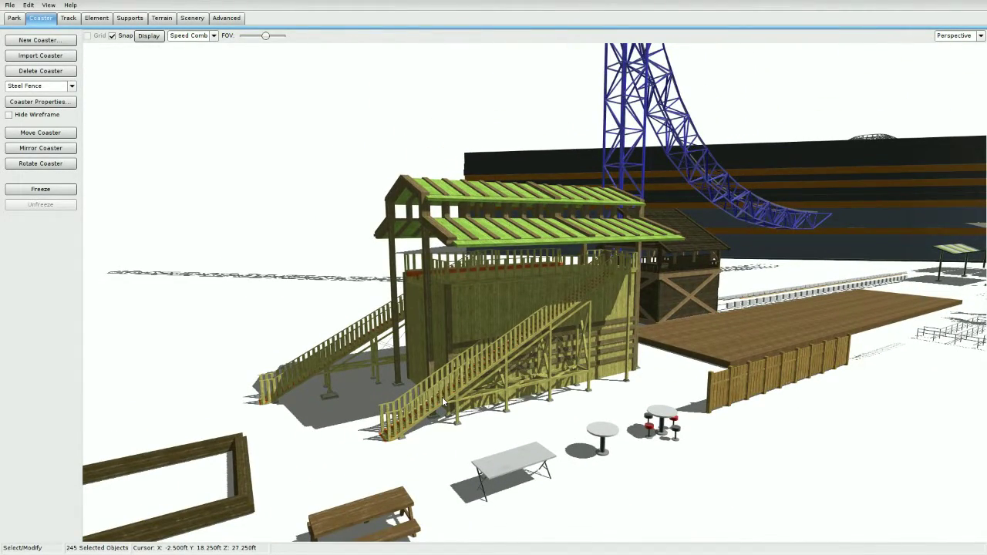
pyautogui.moveTo(441, 396); pyautogui.dragTo(531, 315, button='right')
pyautogui.press('w')
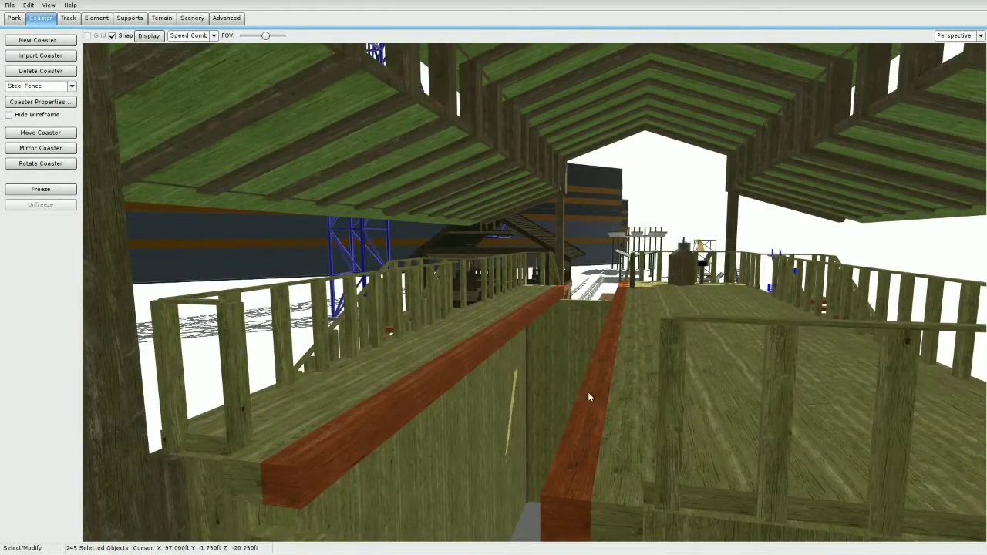
pyautogui.press('s')
pyautogui.moveTo(587, 391); pyautogui.dragTo(661, 292, button='right')
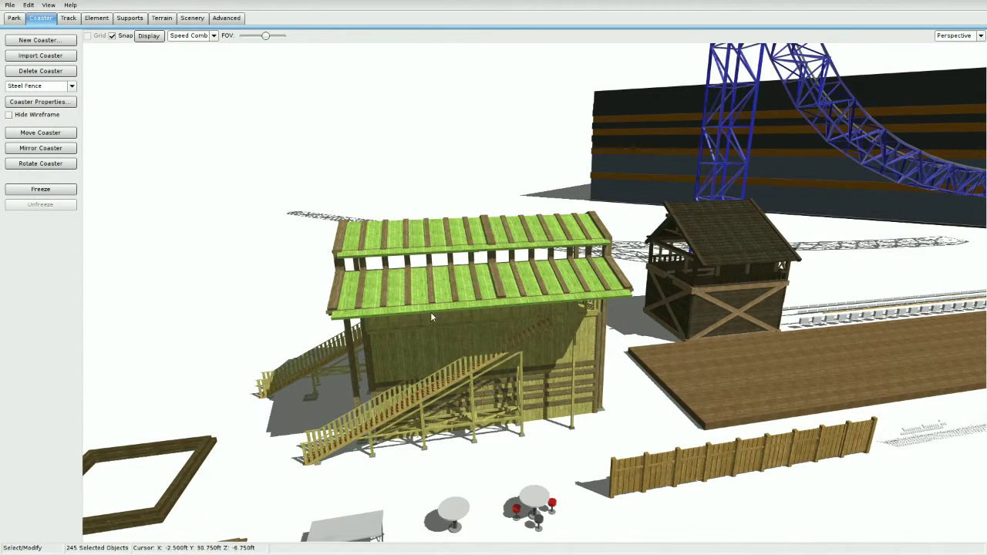
# Examine the dark wooden hut beside the station, its cross-braced walls and the wooden deck, and survey the pack's whole layout.
pyautogui.press('w')
pyautogui.moveTo(493, 309); pyautogui.dragTo(602, 301, button='right')
pyautogui.press('s')
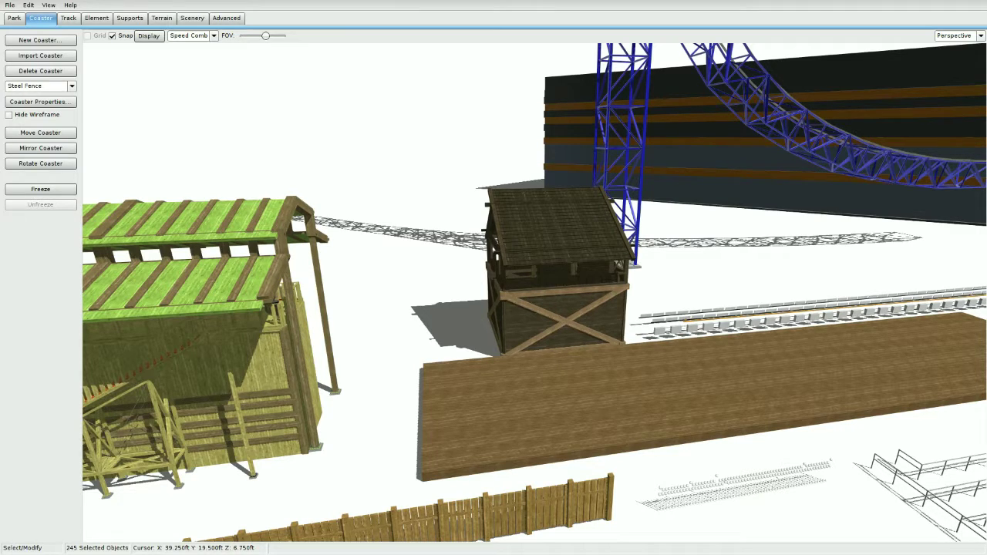
pyautogui.press('s')
pyautogui.moveTo(602, 301); pyautogui.dragTo(497, 301, button='right')
pyautogui.press('w')
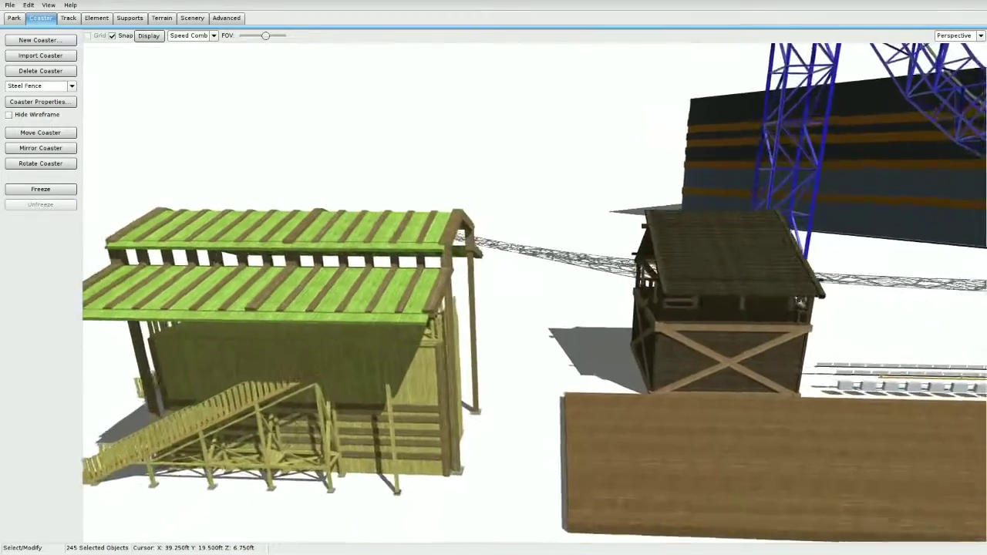
pyautogui.press('w')
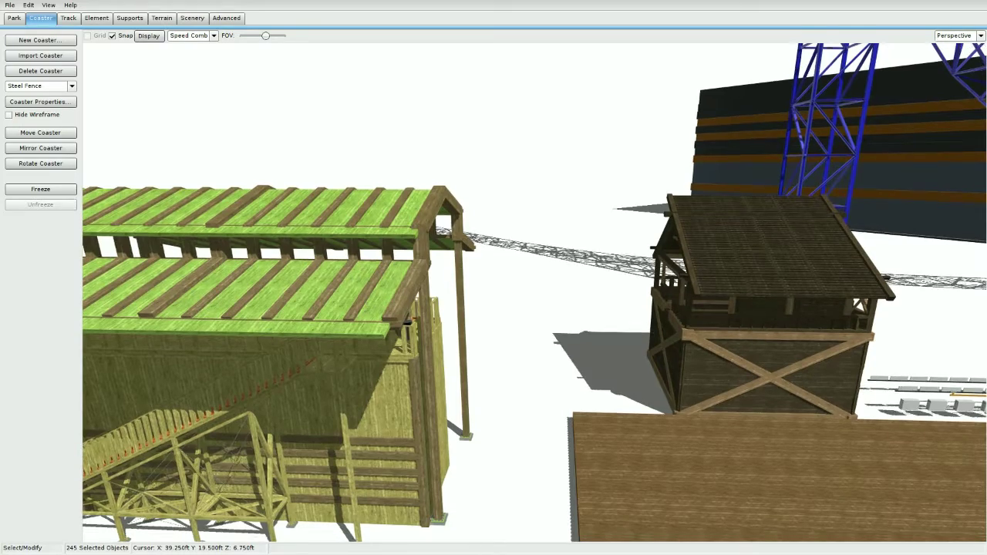
pyautogui.moveTo(534, 293); pyautogui.dragTo(301, 285, button='middle')
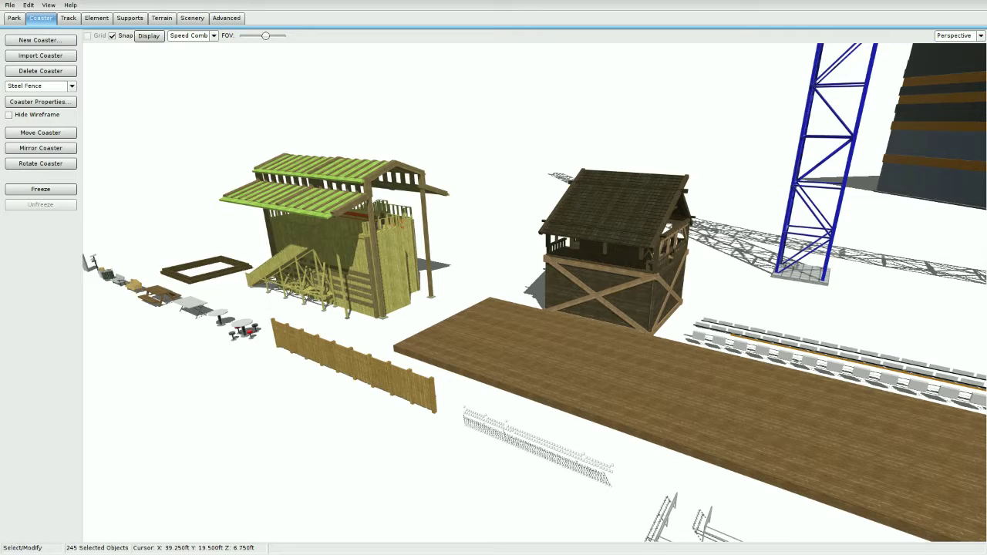
pyautogui.moveTo(535, 293); pyautogui.dragTo(648, 296, button='right')
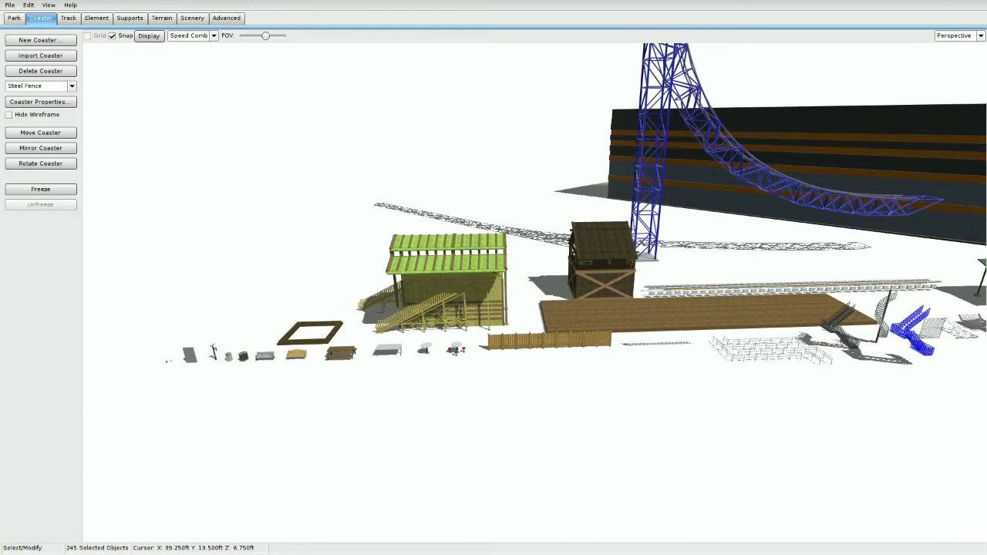